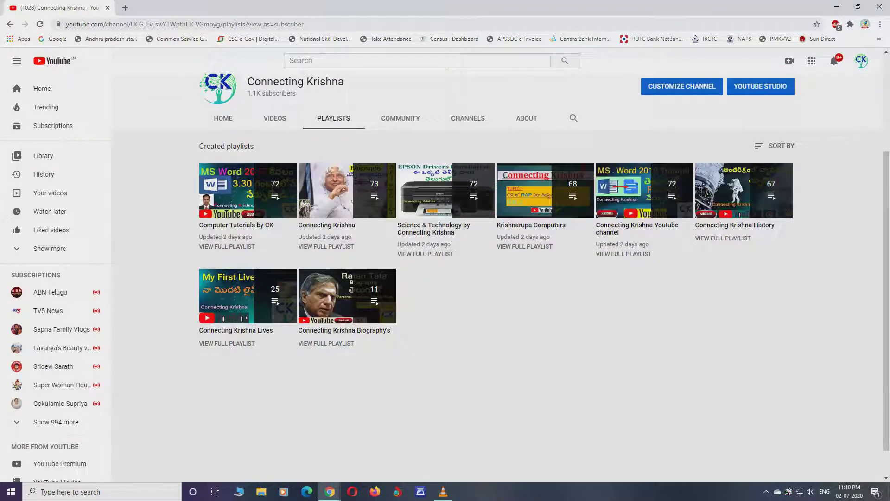
Step: Scroll back up the channel page
scroll(445, 232, up, 3)
Step: Browse the channel's Community posts and featured channels section
click(401, 258)
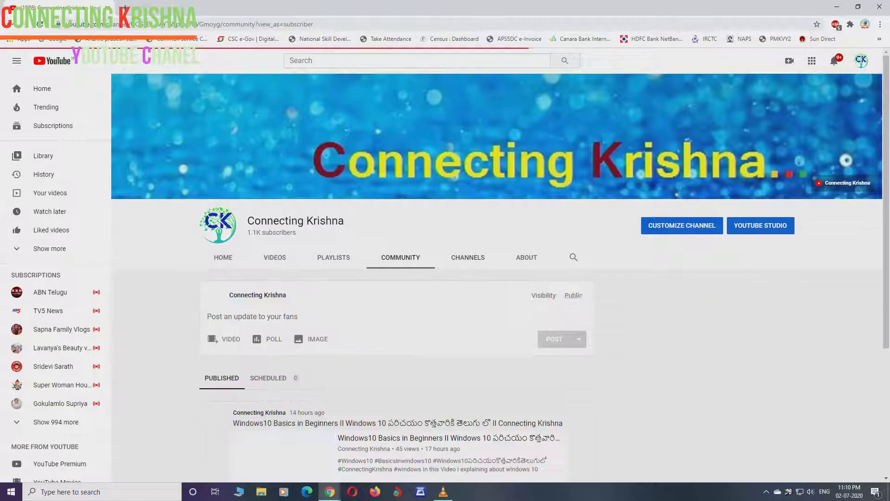
scroll(500, 278, down, 3)
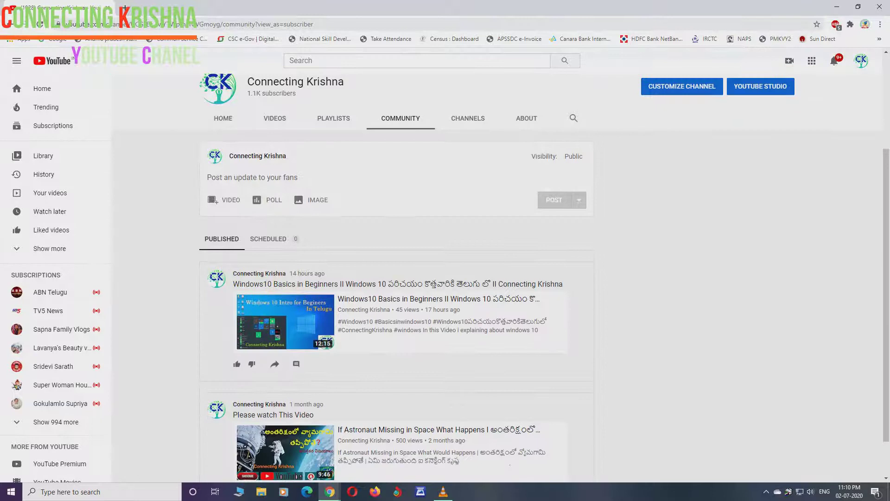
scroll(501, 278, up, 4)
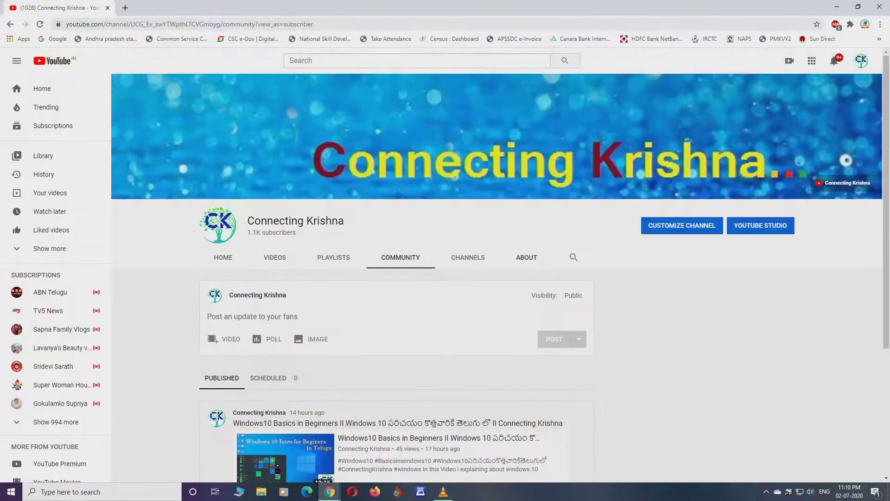
click(467, 258)
Step: Read through the About page's description and stats, then bring up the account menu
click(526, 258)
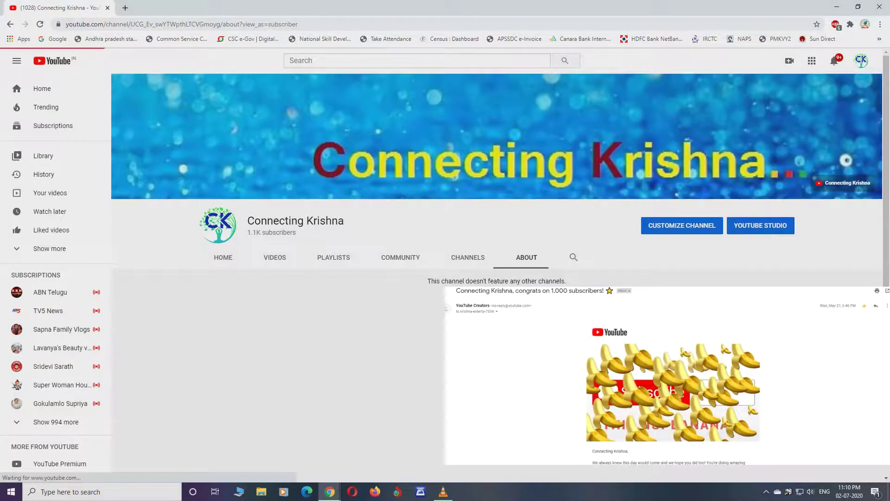
scroll(501, 278, down, 2)
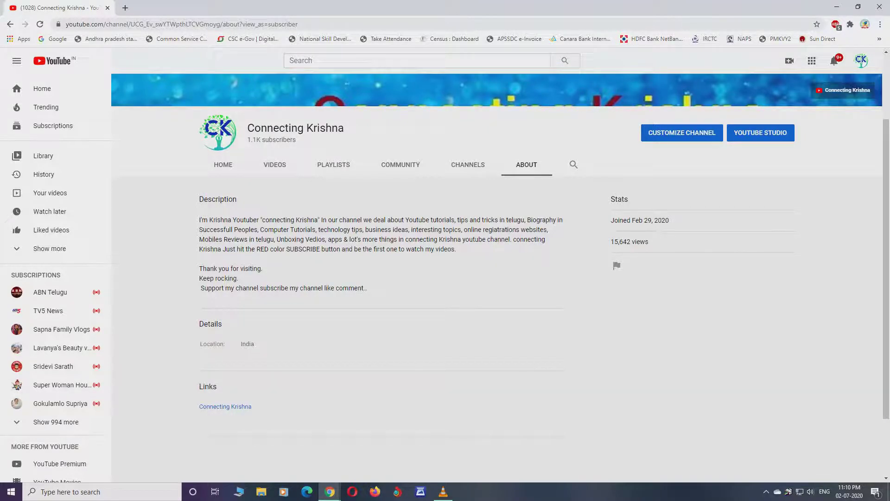
scroll(501, 260, down, 2)
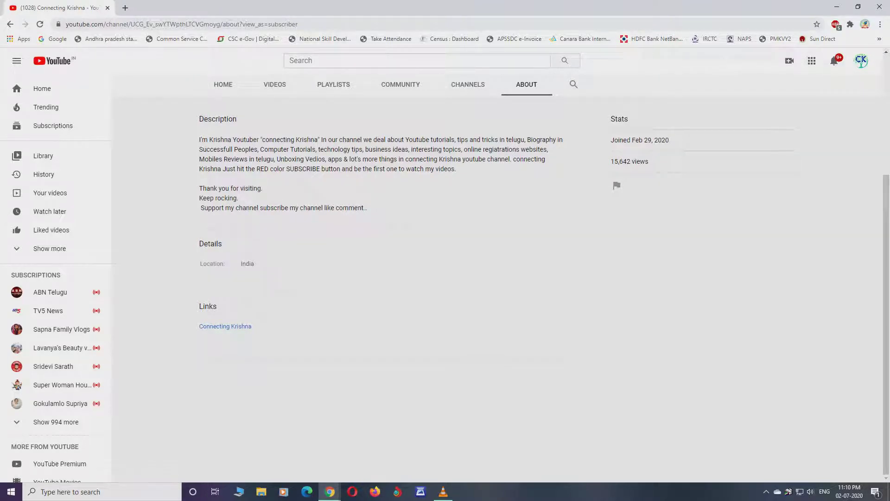
scroll(501, 278, up, 4)
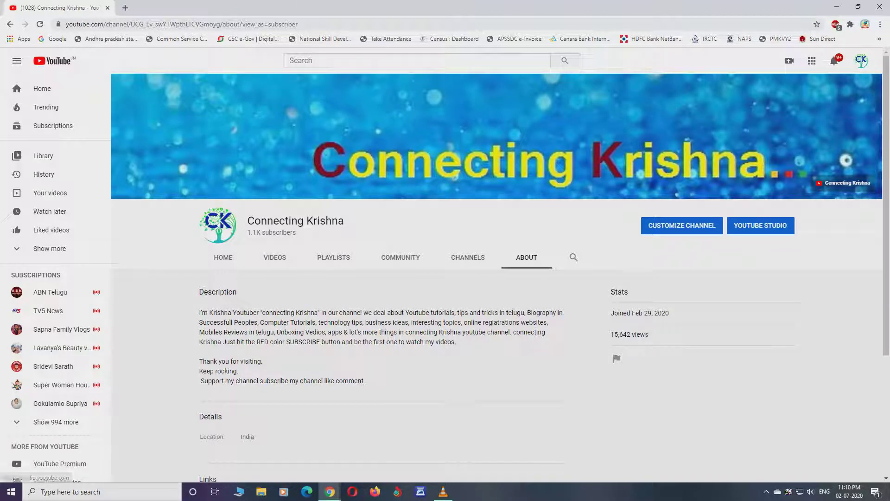
click(861, 60)
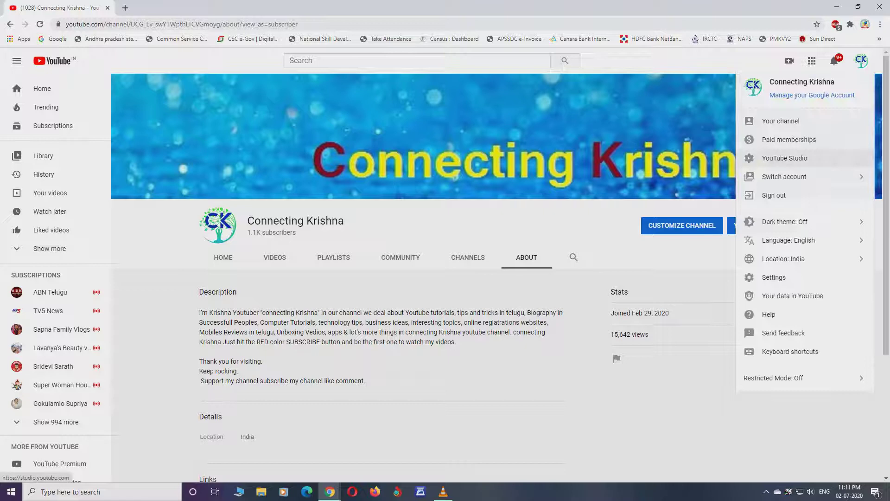
Step: Open YouTube Studio and go to the Channel analytics overview
click(846, 159)
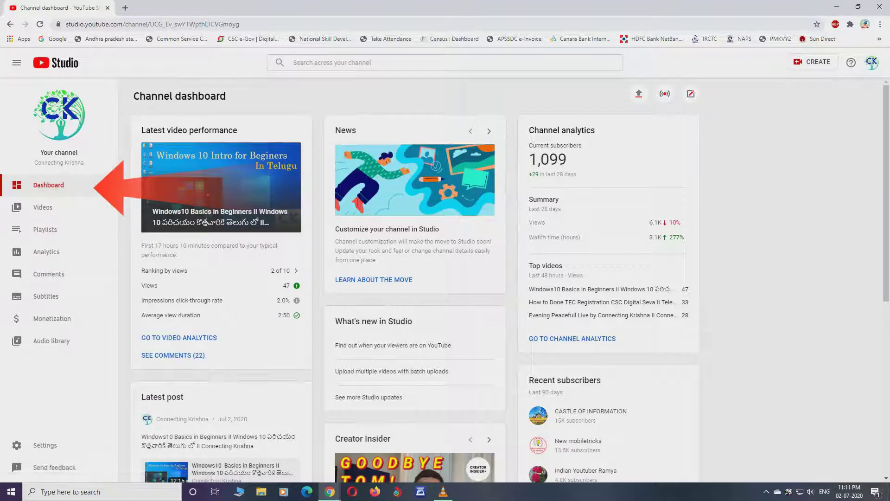
scroll(445, 278, down, 3)
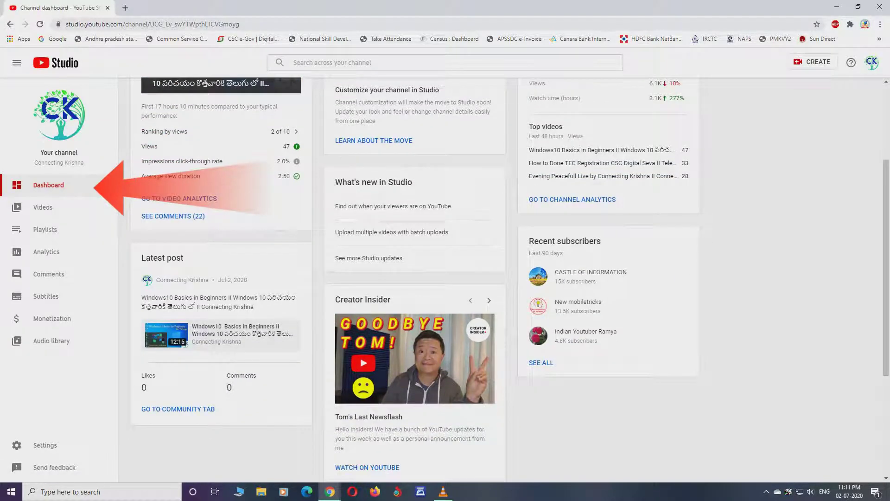
click(46, 252)
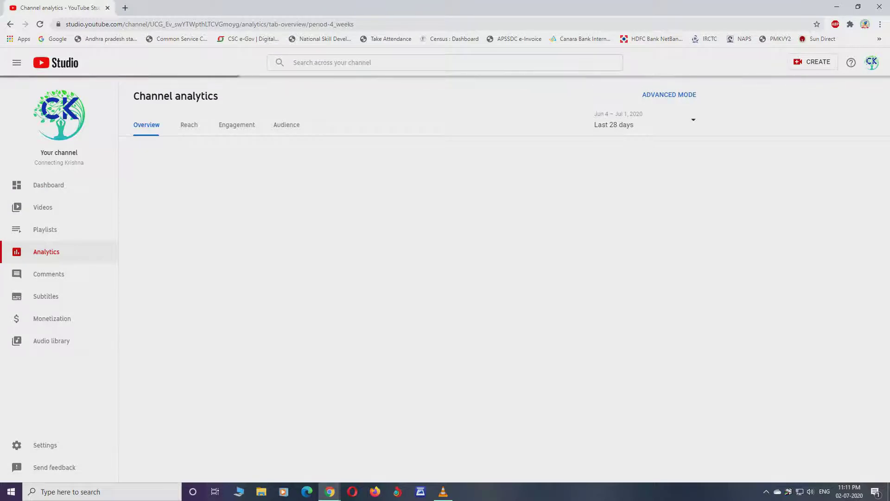
click(644, 122)
Step: Switch analytics to Lifetime, showing 15,934 views and 4.1K watch hours
click(618, 176)
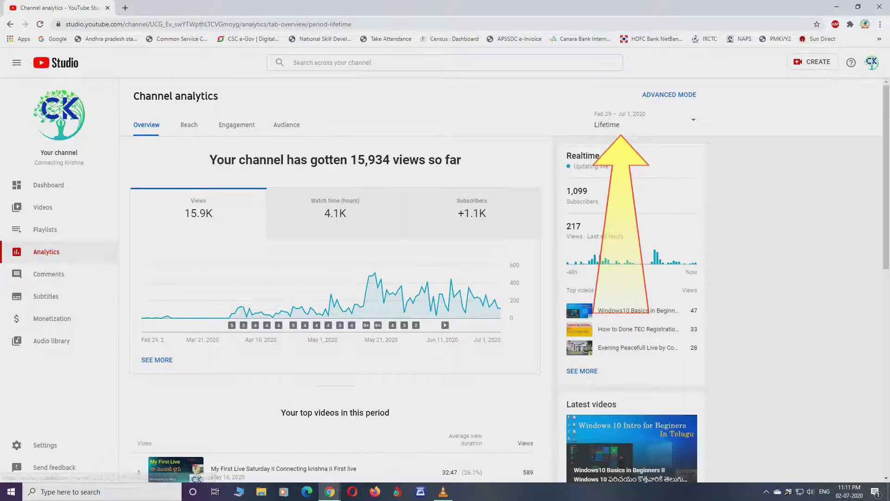
scroll(334, 278, down, 3)
scroll(334, 279, up, 3)
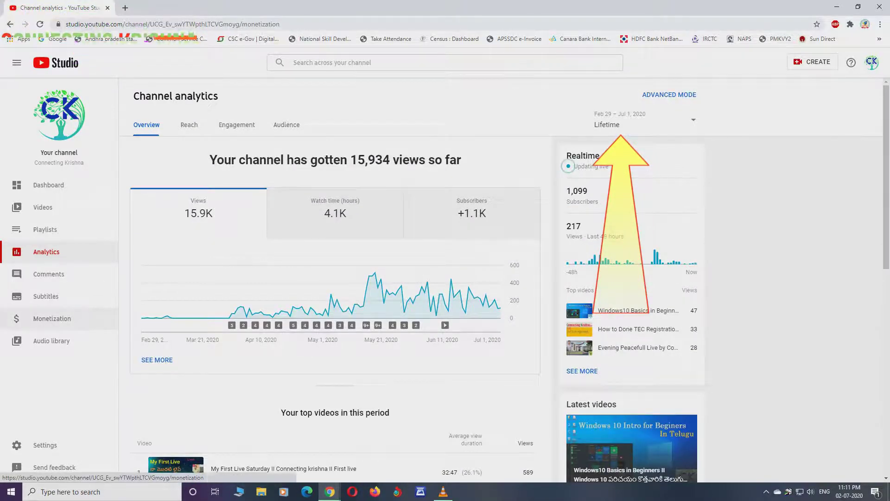
click(52, 319)
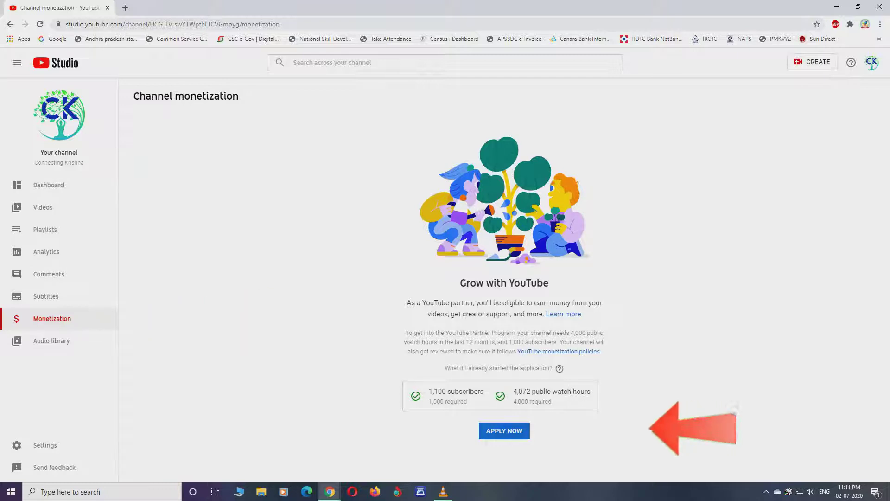
Step: Apply for the YouTube Partner Program and bring up the Step 1 terms review
click(504, 430)
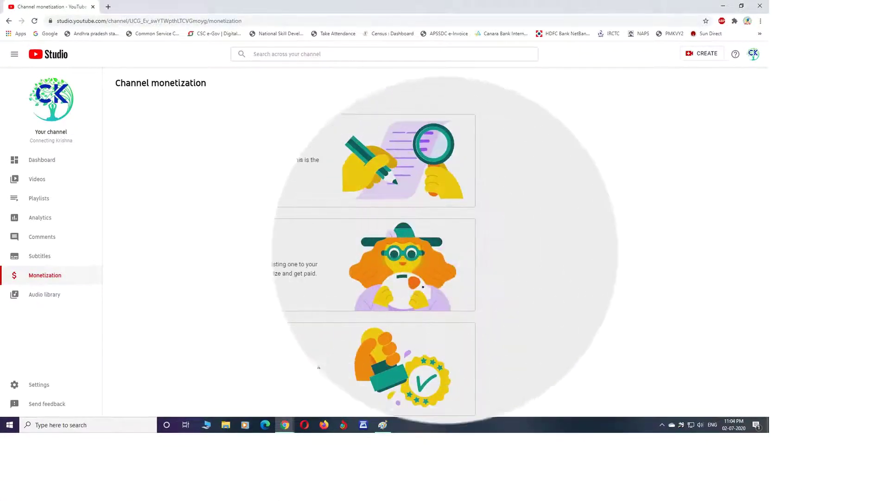
drag(140, 96, 59, 91)
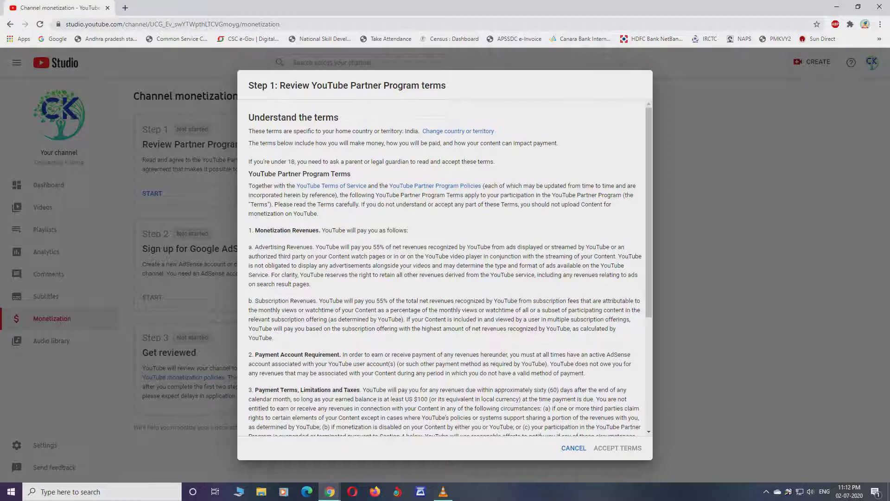
Step: Read the Partner Program terms, tick the acceptance box and submit with ACCEPT TERMS
scroll(445, 266, down, 2)
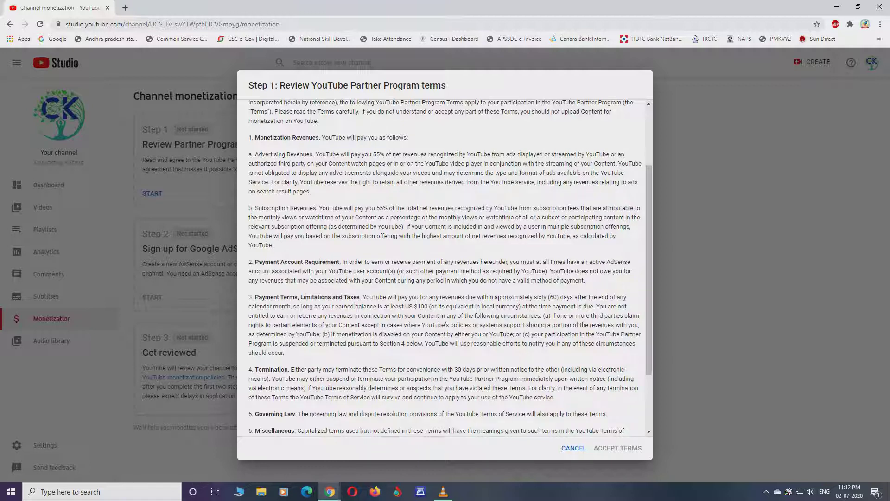
scroll(445, 267, down, 2)
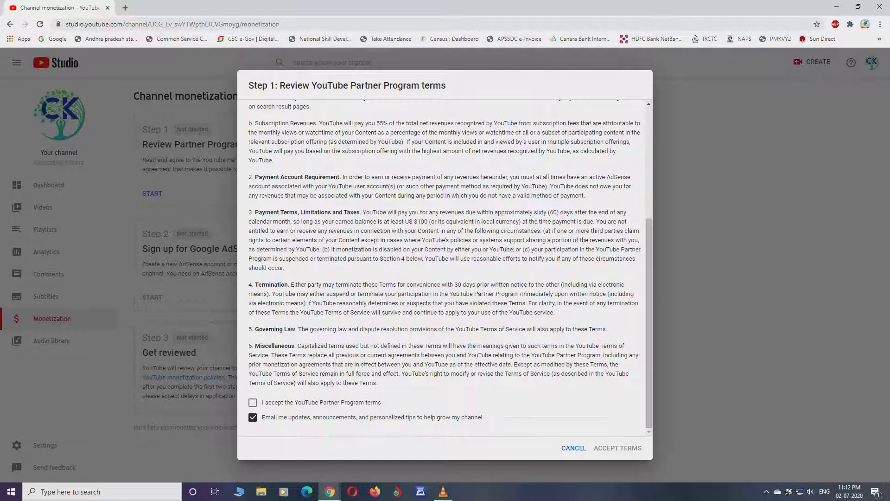
click(253, 403)
scroll(446, 267, up, 4)
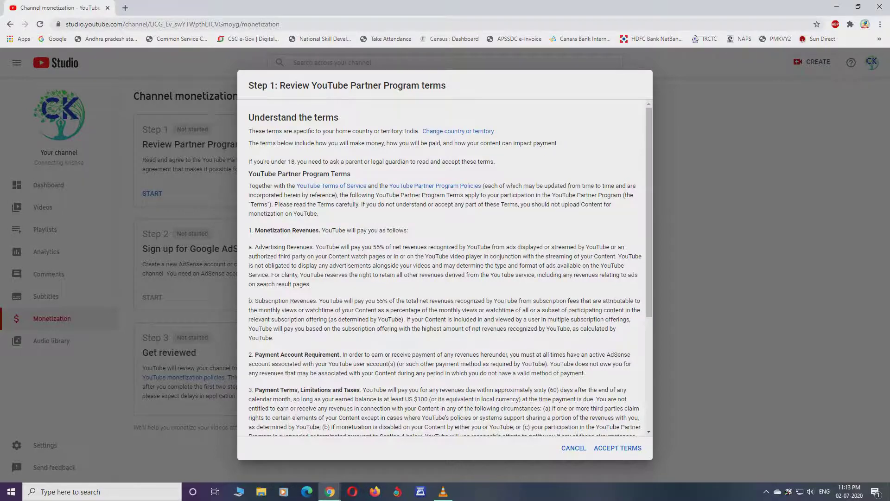
scroll(445, 269, down, 5)
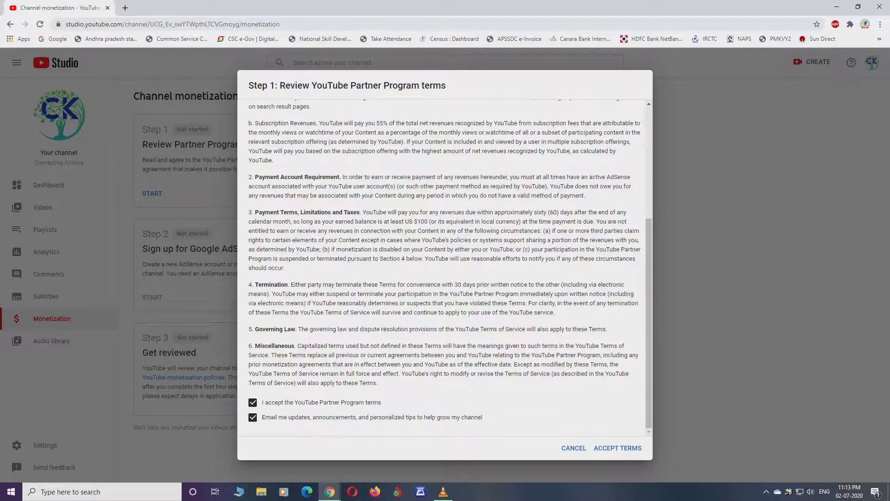
click(618, 448)
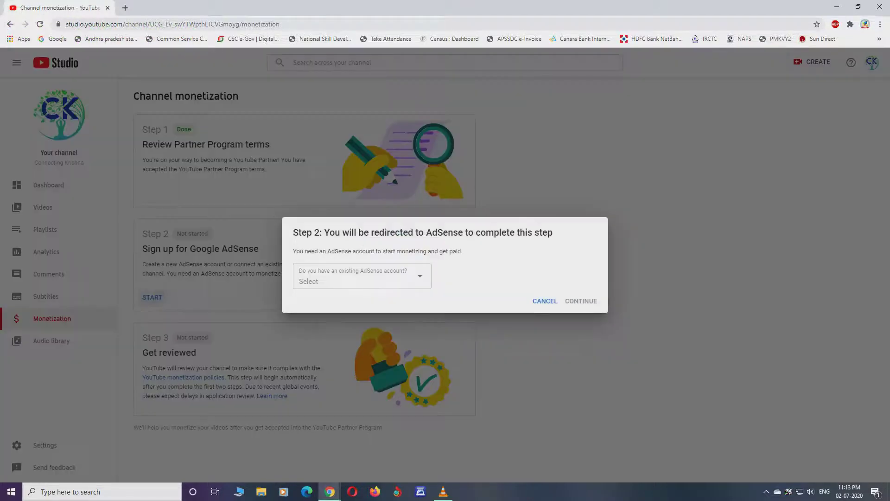
Step: Answer "No, I don't have an existing account" for AdSense and continue
click(402, 275)
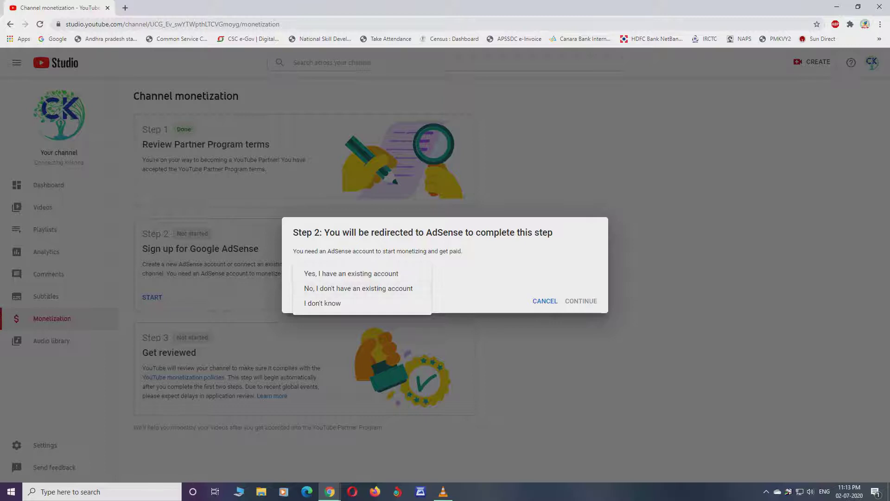
key(Escape)
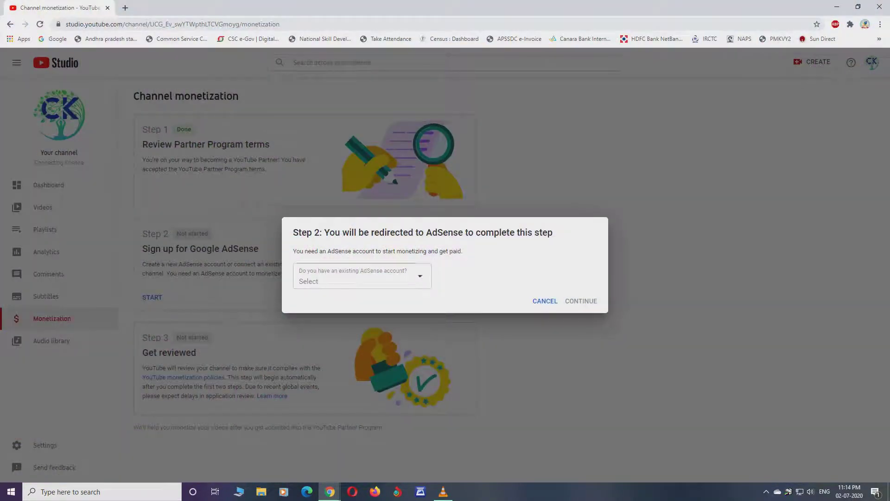
key(space)
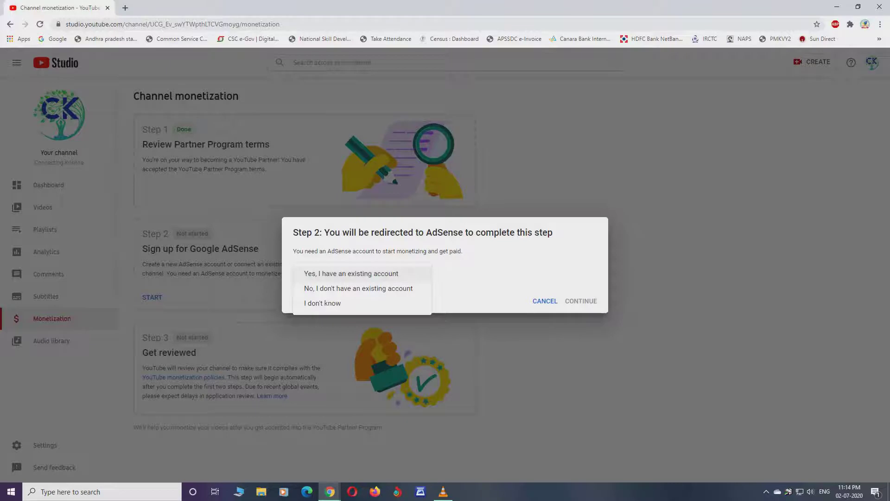
key(Down)
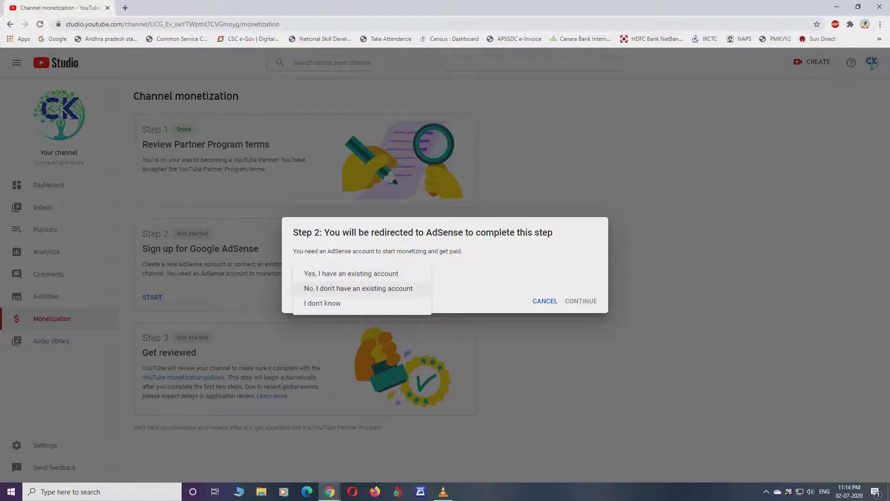
key(Return)
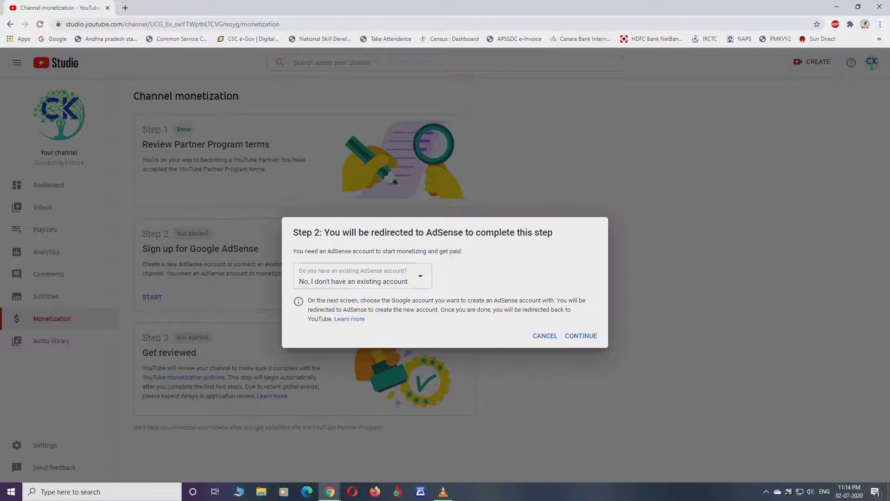
click(582, 335)
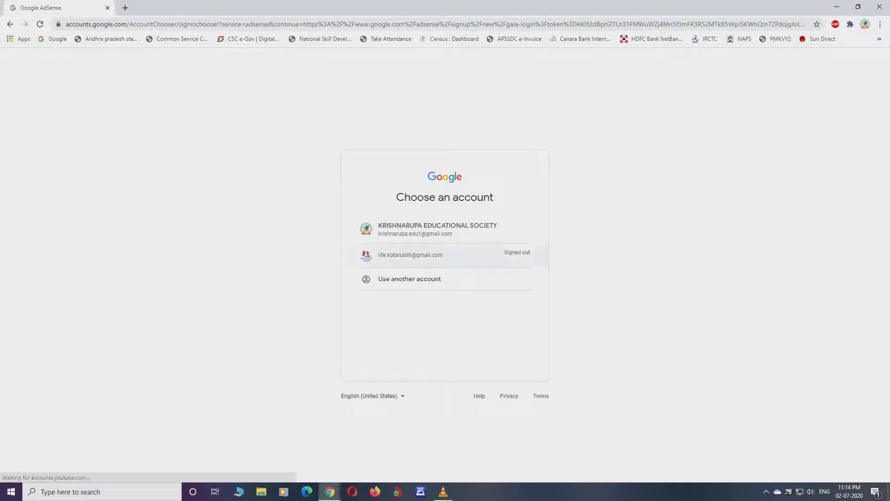
Step: Sign up to AdSense with the first listed Google account
key(Return)
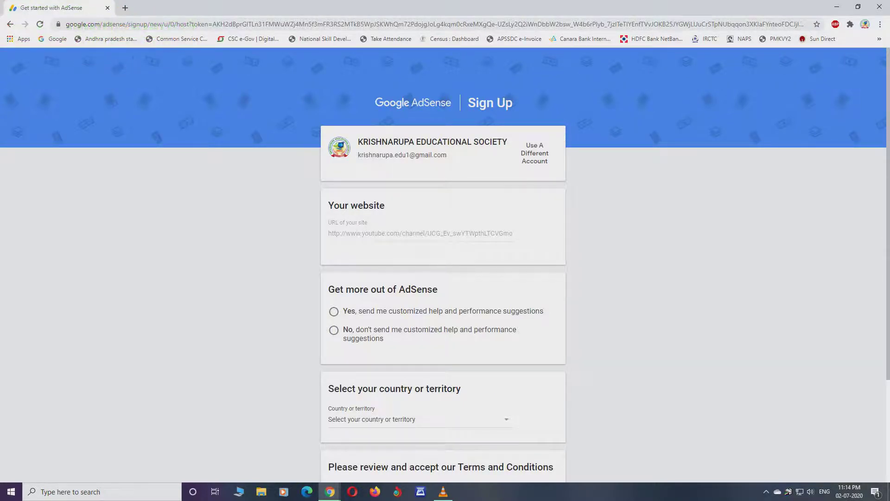
Step: Opt in to AdSense help suggestions and choose India as the country
scroll(445, 264, down, 1)
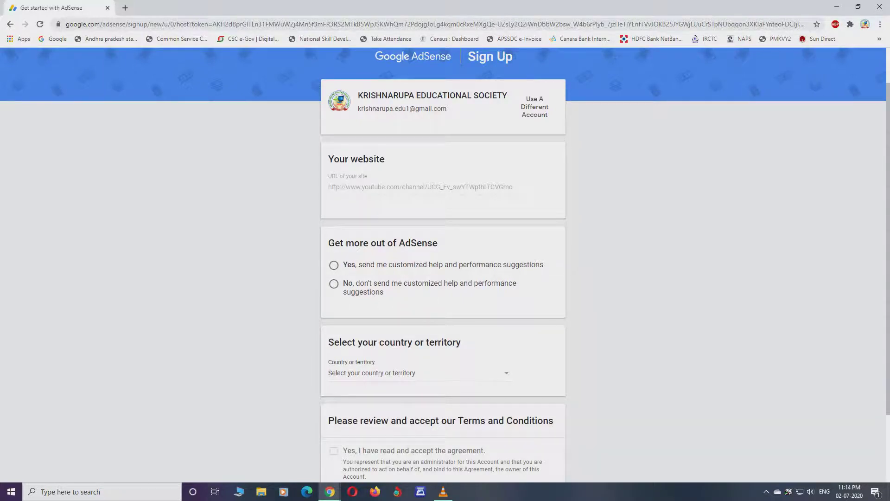
click(334, 265)
scroll(445, 264, down, 2)
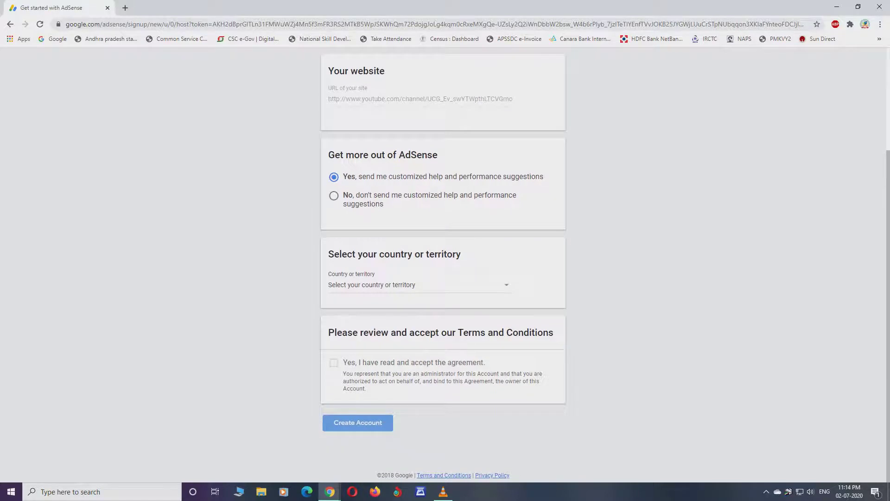
click(417, 284)
scroll(420, 371, down, 15)
scroll(420, 371, down, 13)
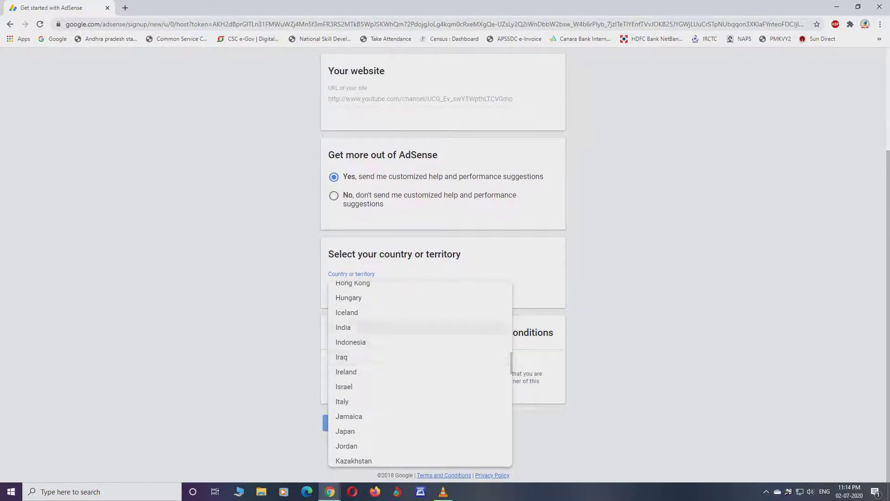
click(352, 327)
Step: Accept the AdSense terms and create the account
scroll(443, 264, down, 3)
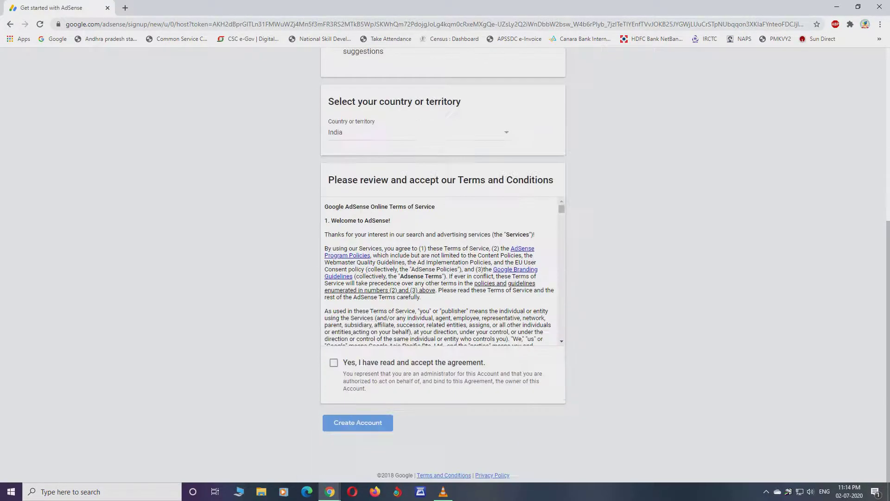
click(333, 362)
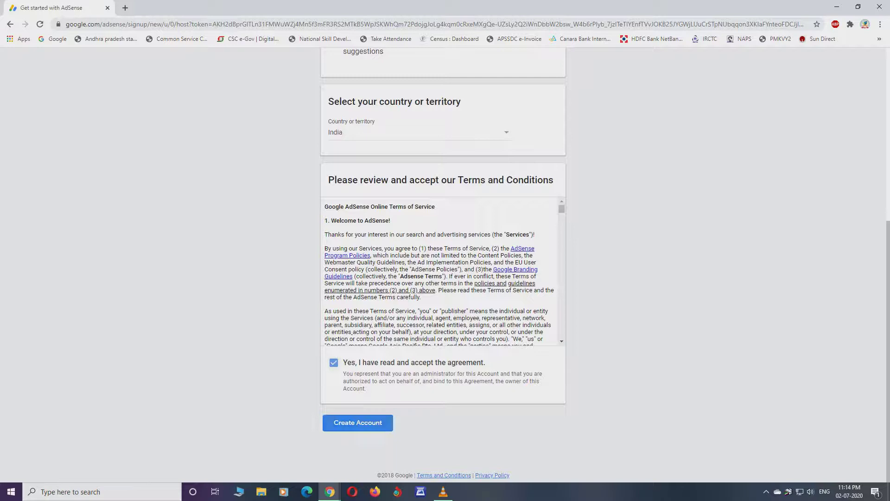
click(358, 423)
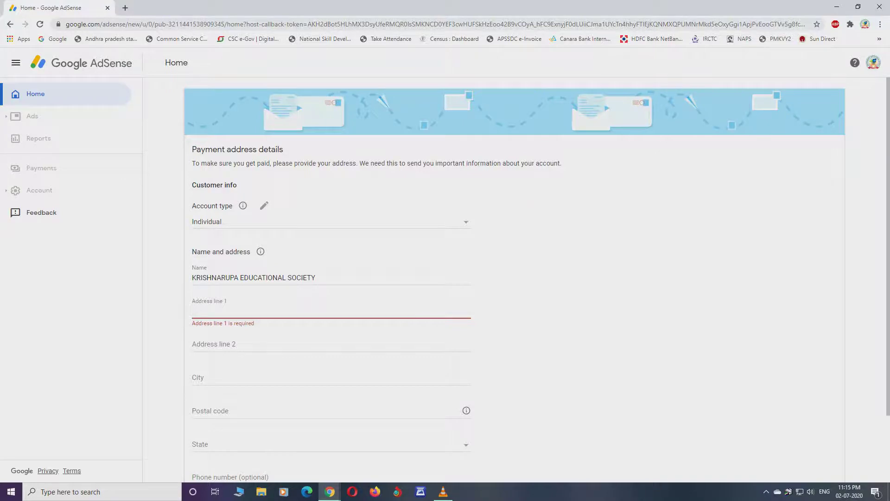
Step: Enter the payee's street address across Address line 1 and Address line 2
scroll(510, 279, down, 2)
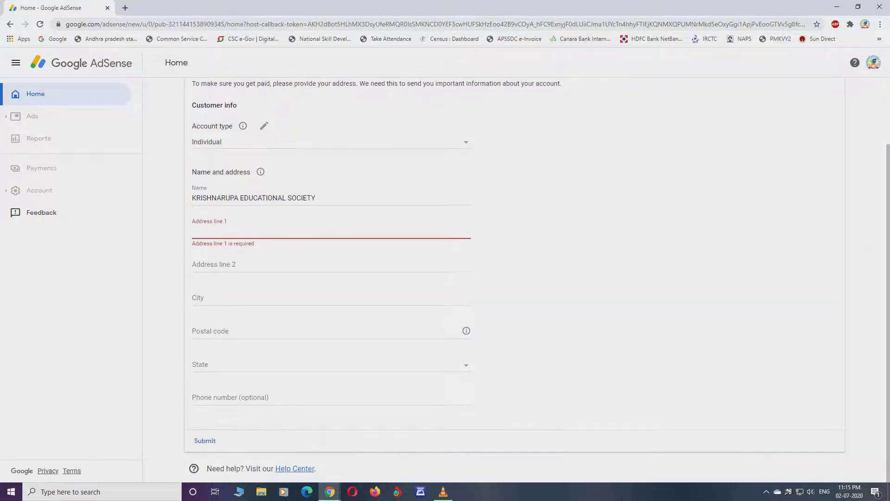
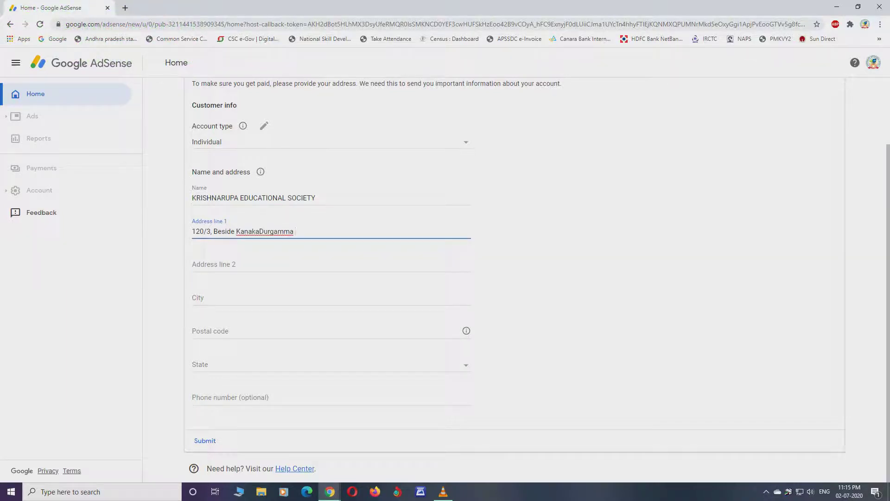
key(Tab)
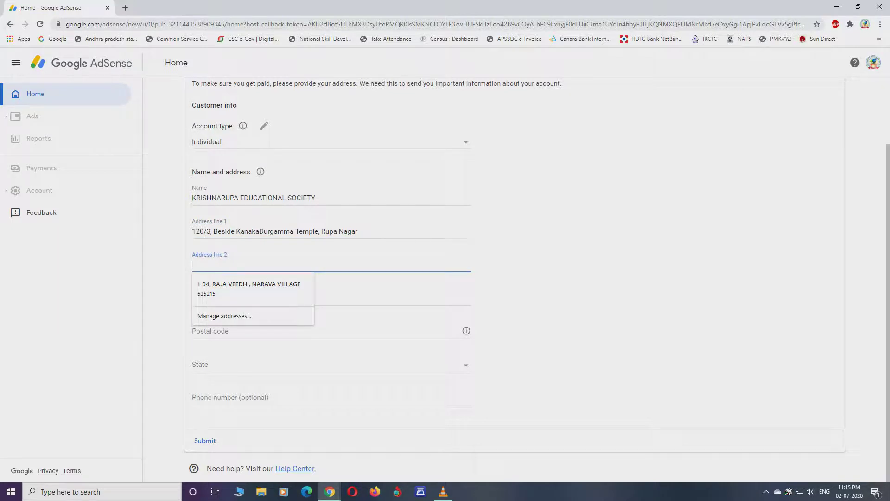
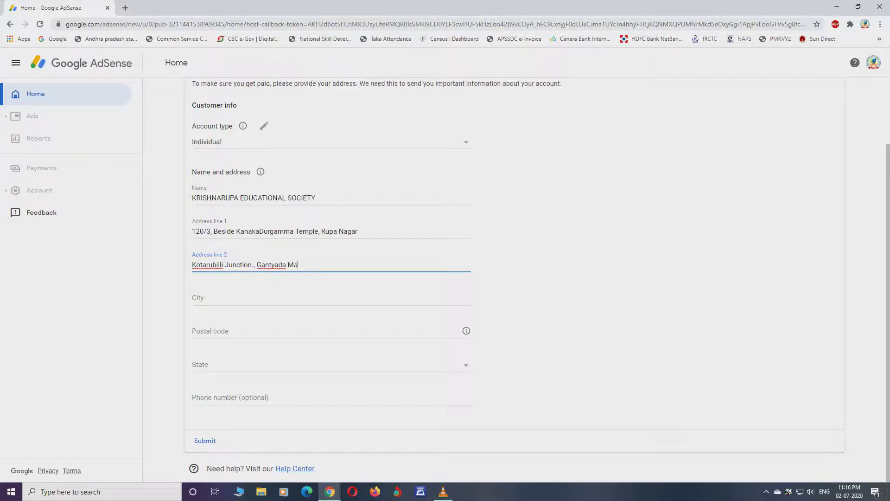
Step: Enter the city and postal code in the payment address, keeping the typed values over autofill
click(325, 298)
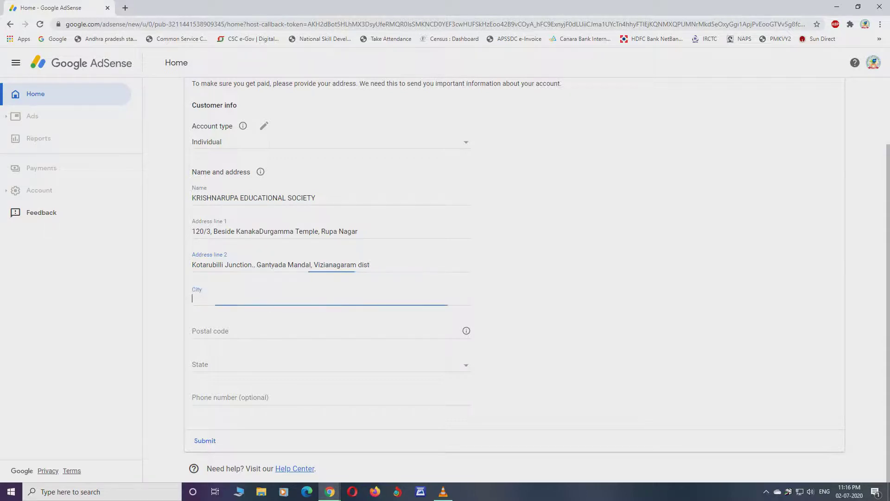
text(Vizianagaram)
key(Down)
key(Up)
key(Escape)
click(192, 331)
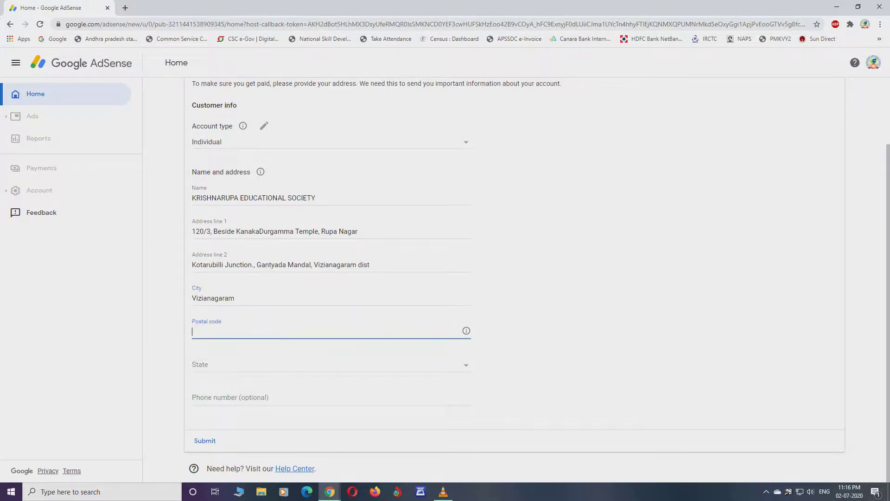
key(Escape)
Step: Select Andhra Pradesh as the state and enter the contact phone number
key(Tab)
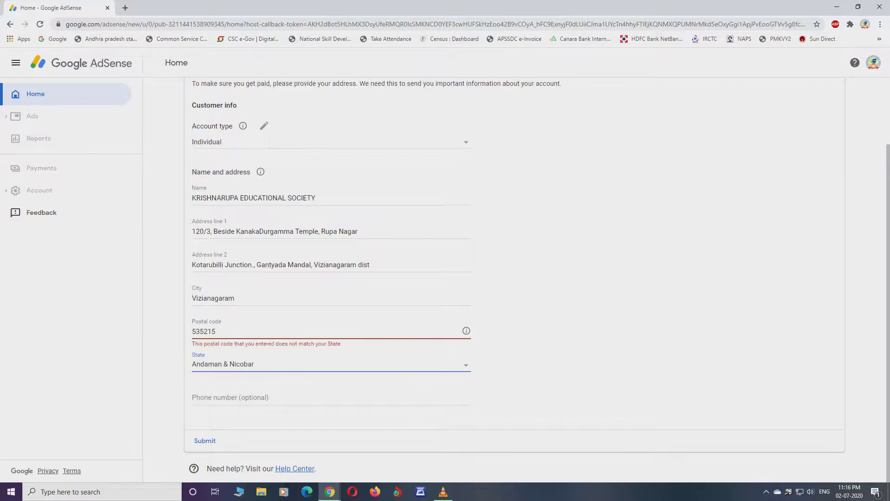
key(space)
key(Down)
key(Return)
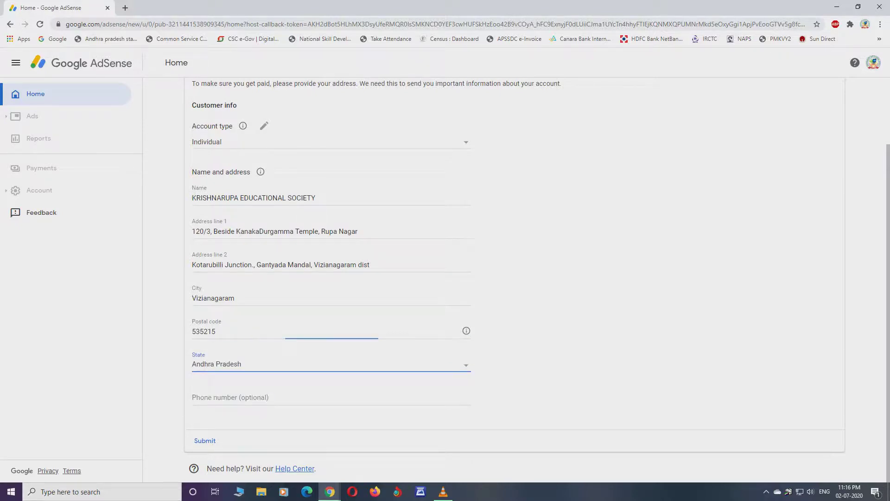
click(332, 397)
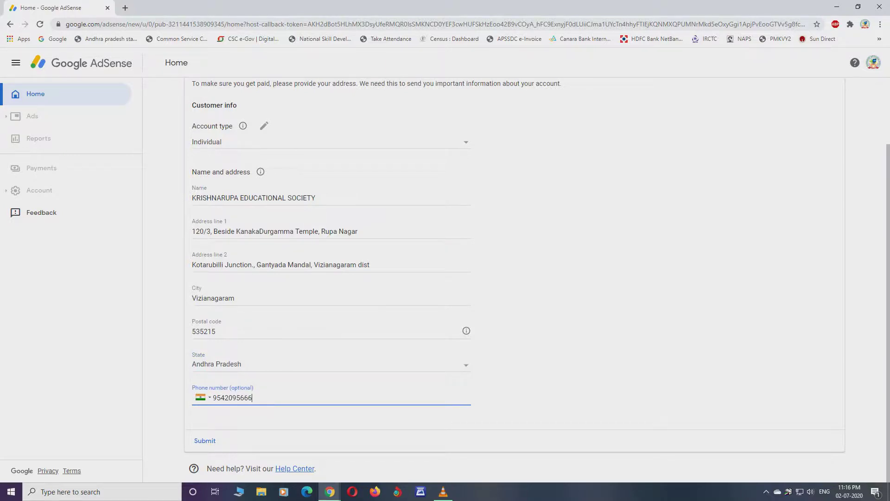
key(Tab)
key(Tab)
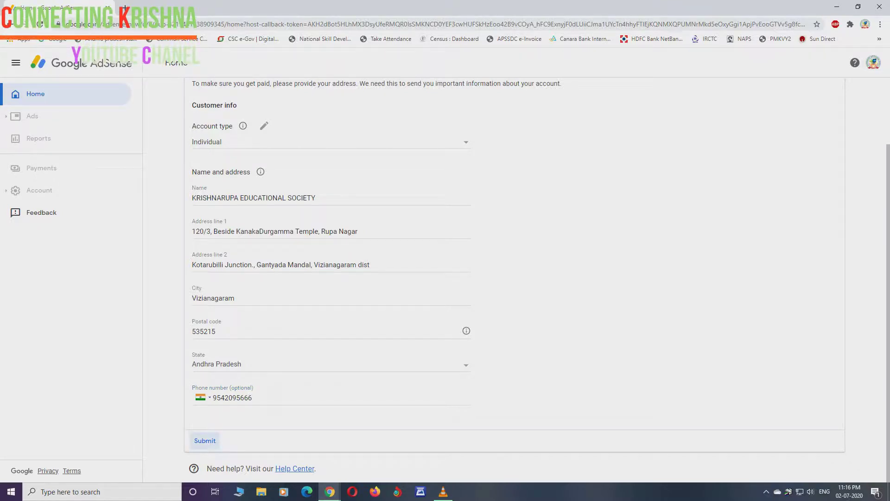
Step: Keep Individual as the account type and submit the payment address form
key(Return)
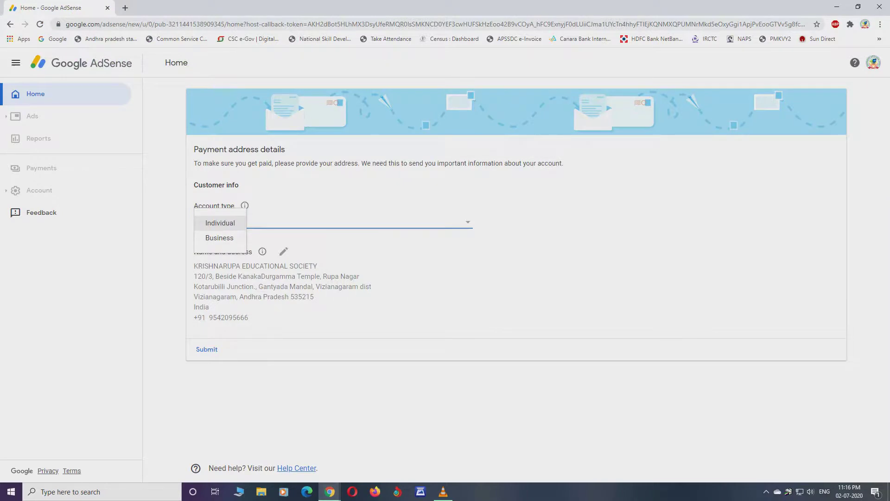
key(Return)
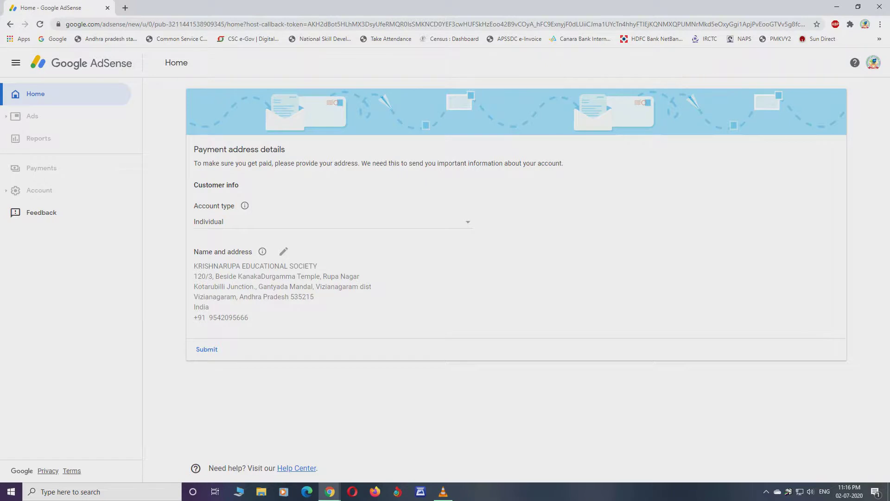
key(Return)
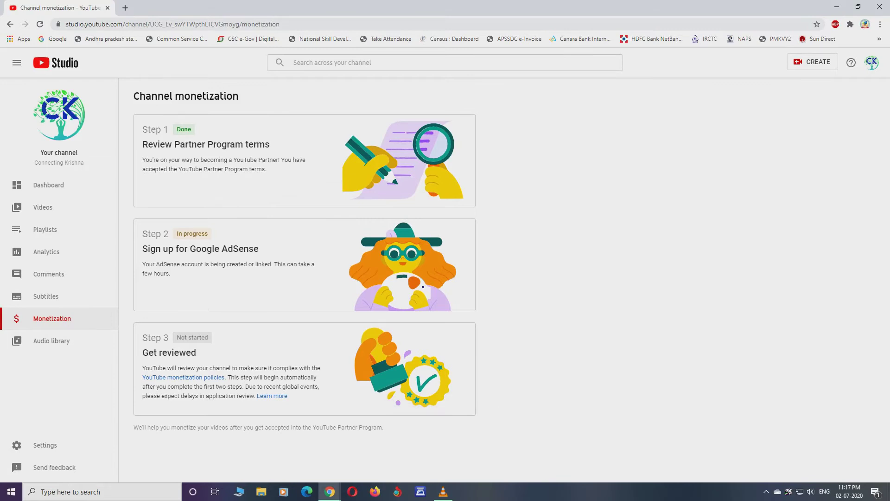
Step: Switch back to YouTube Studio's Channel monetization page to check Step 2 is In progress
key(alt+Tab)
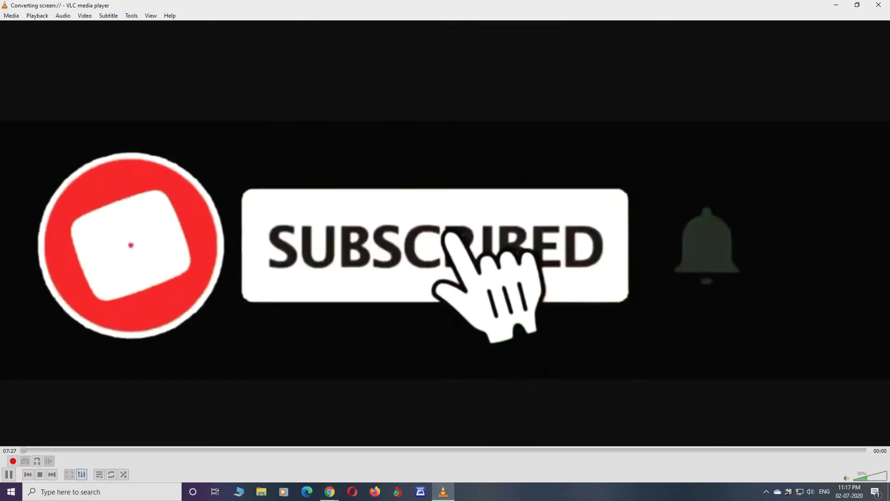